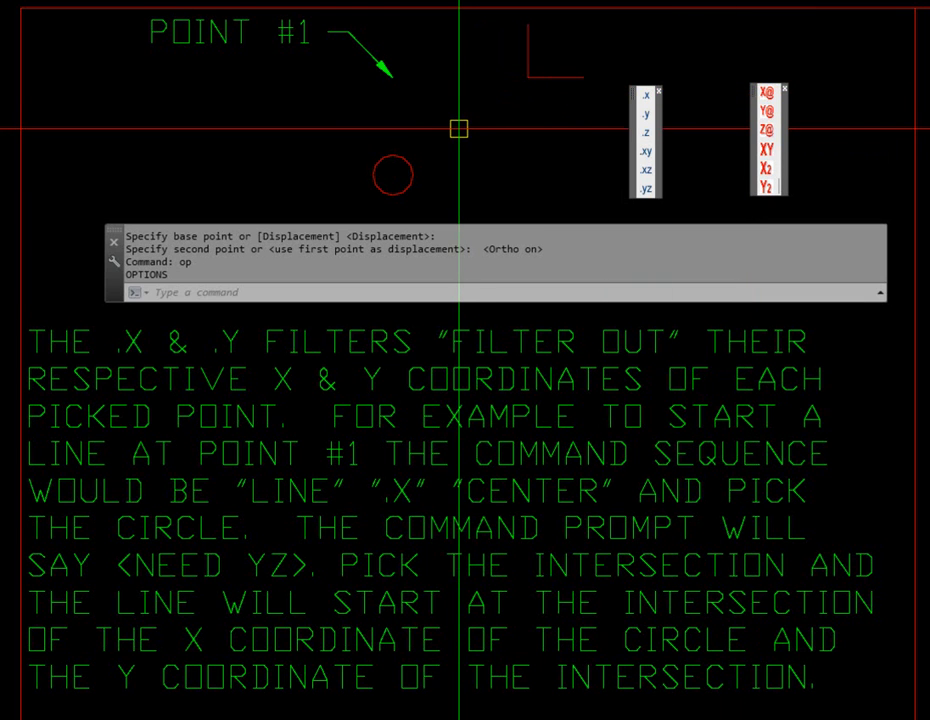
Start a line at Point #1, using the .X filter on the circle's center and the corner intersection for the Y coordinate
text(l)
key(Return)
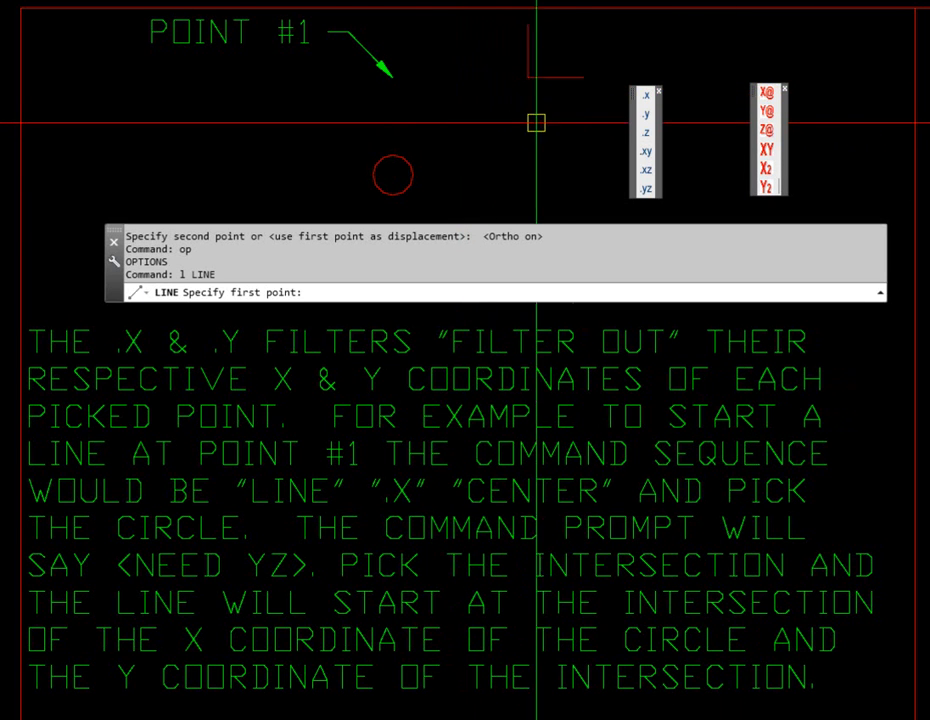
click(647, 100)
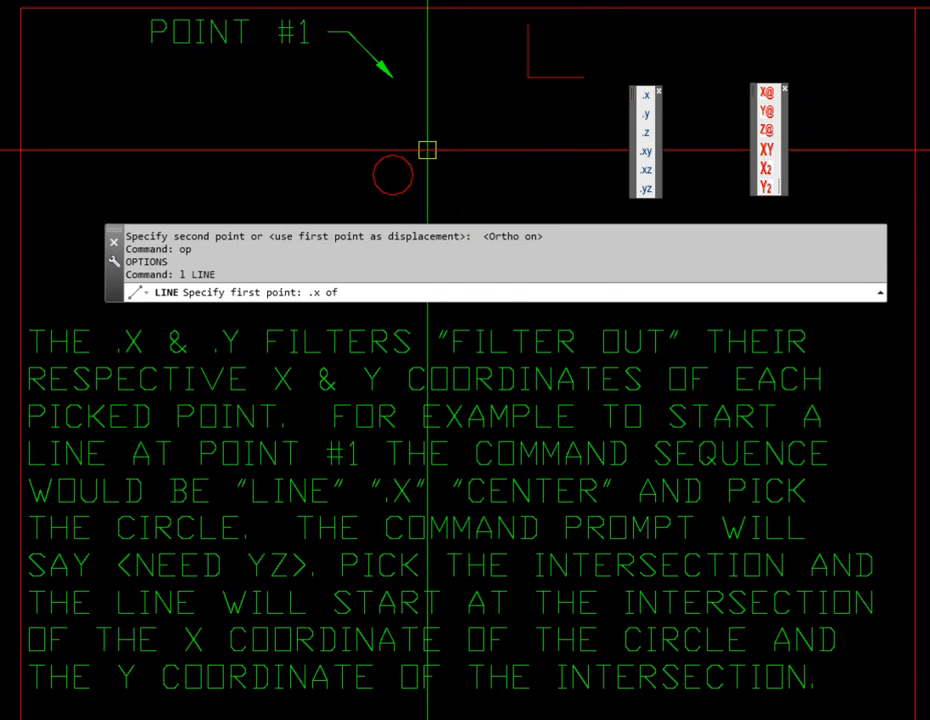
click(392, 174)
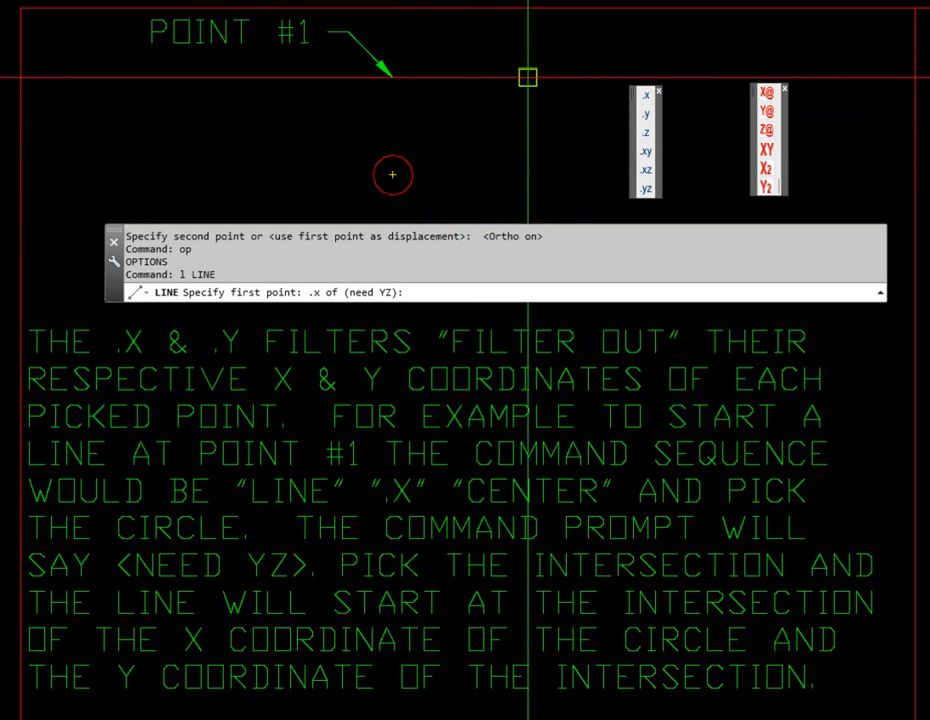
click(527, 77)
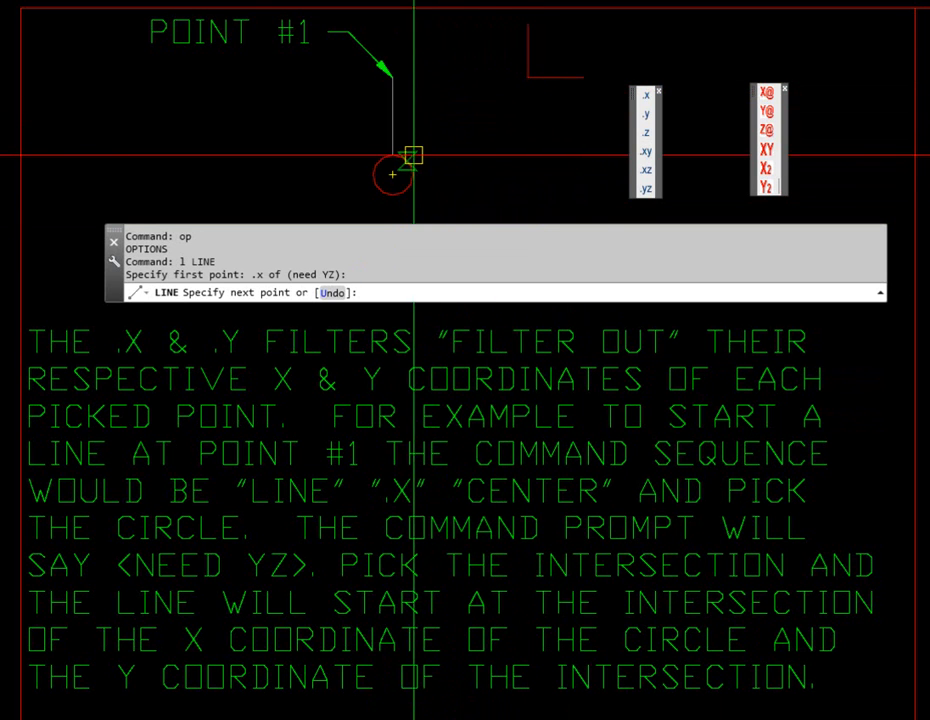
Turn ortho off and end the line at the X of the corner intersection and the Y of the circle's center
key(F8)
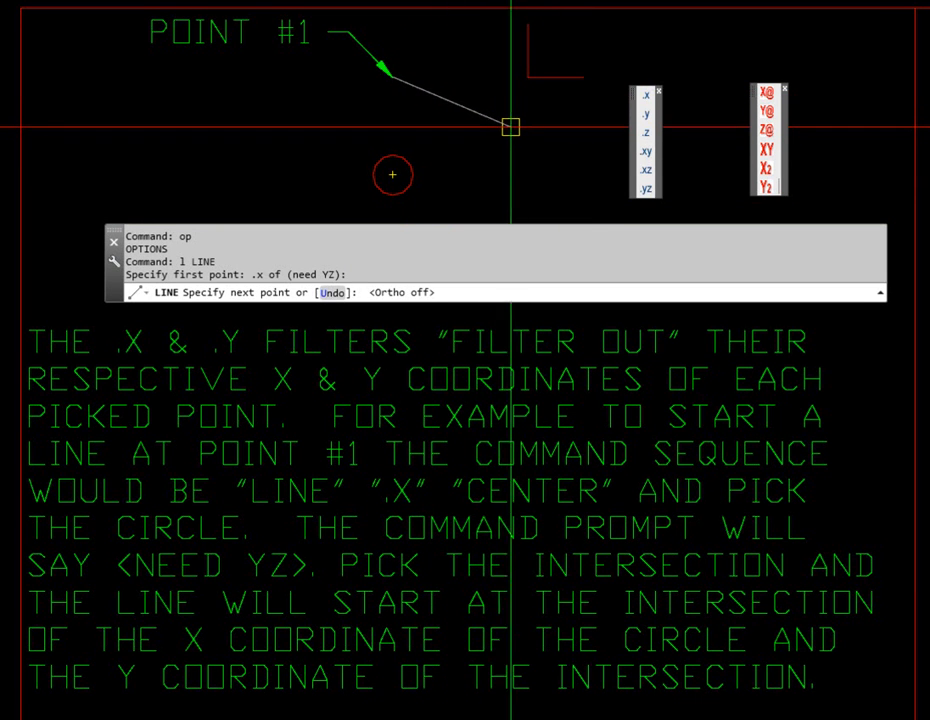
click(646, 97)
click(525, 87)
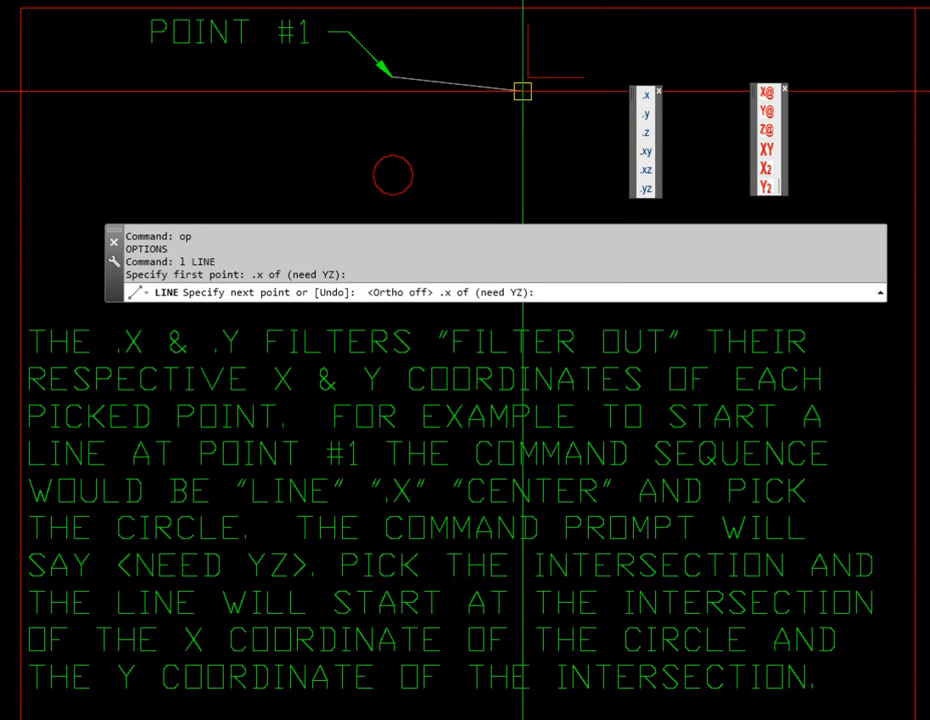
click(392, 175)
key(Return)
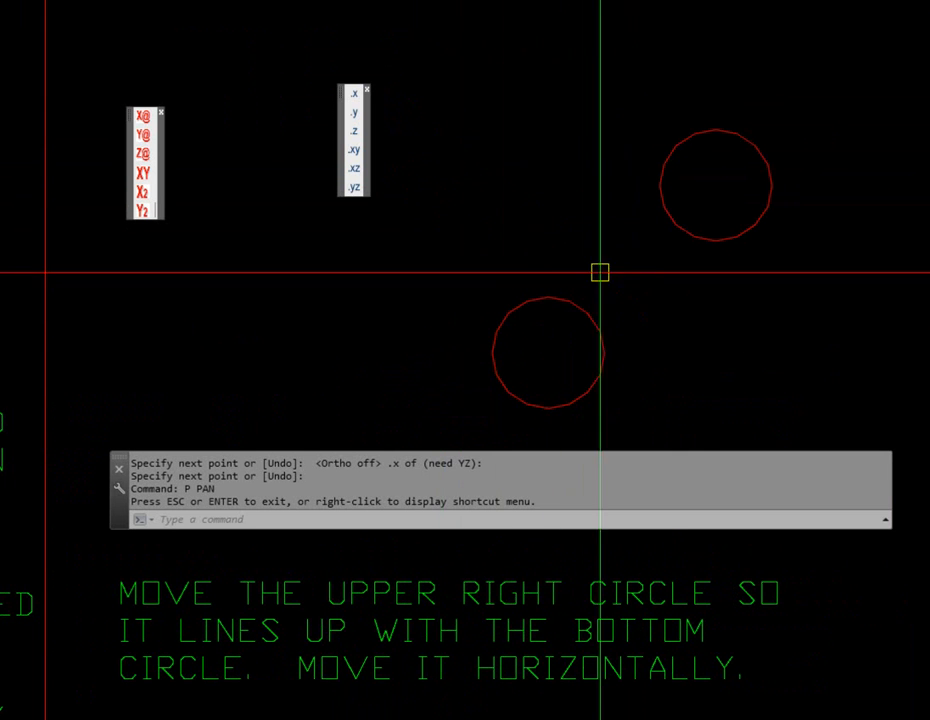
Move the upper right circle horizontally into line above the bottom circle using its center grip and the .X filter, and undo the move
click(710, 241)
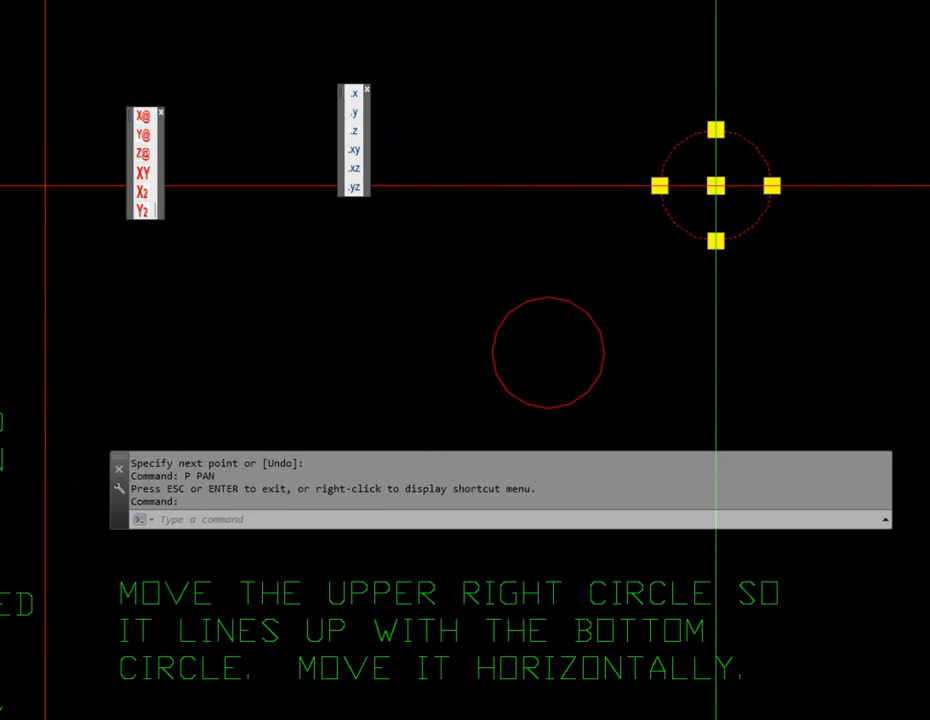
click(715, 185)
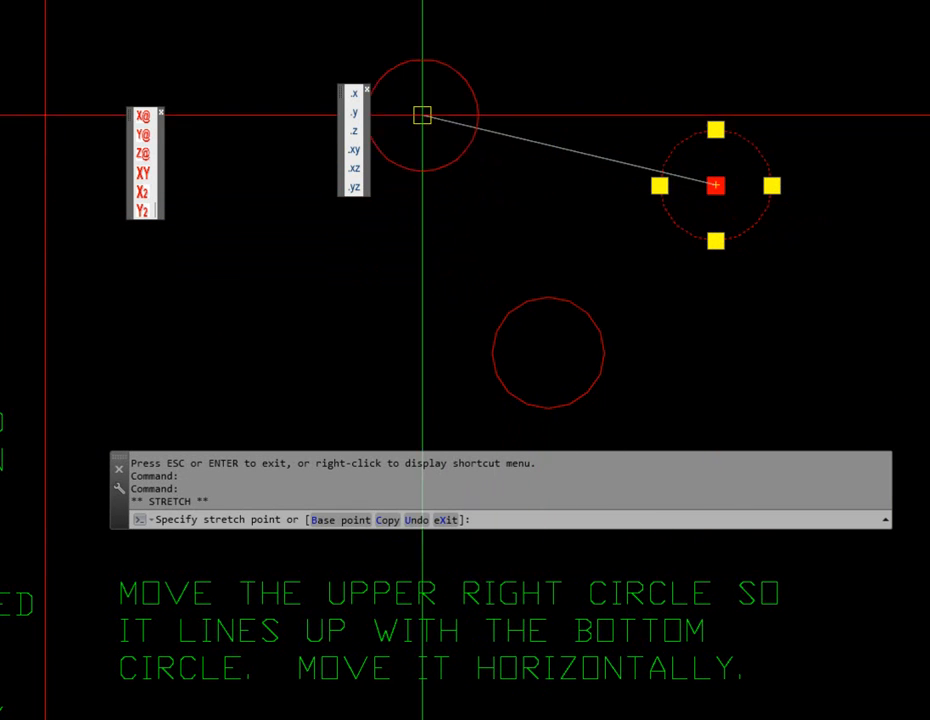
click(355, 95)
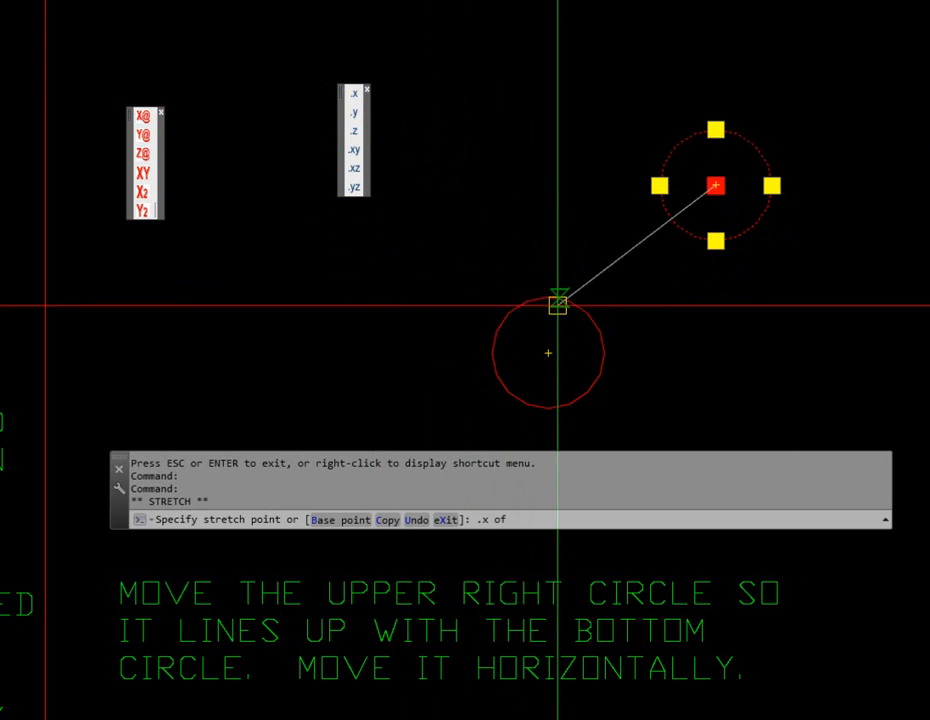
click(548, 353)
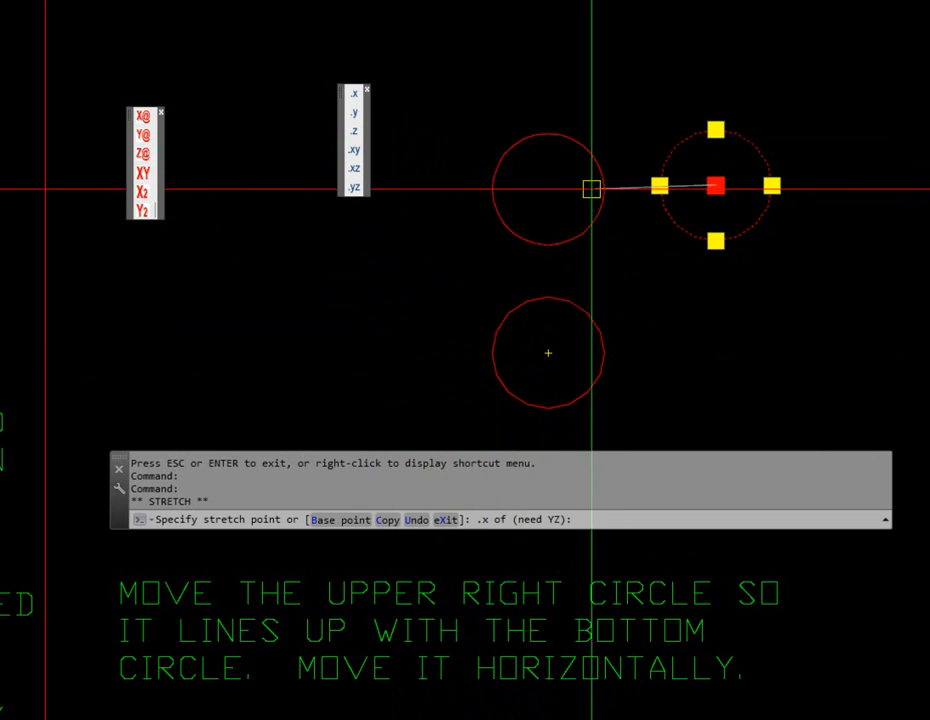
click(716, 186)
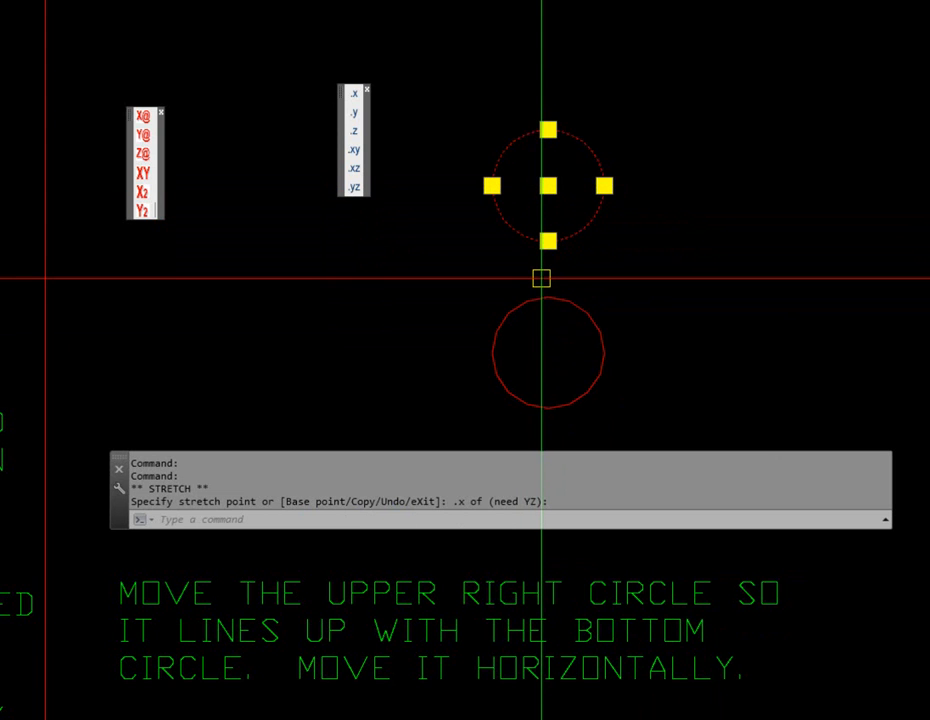
text(u)
key(Return)
Move the upper circle vertically level with the bottom circle using the .Y filter and @ for its own X, and undo the move
click(664, 163)
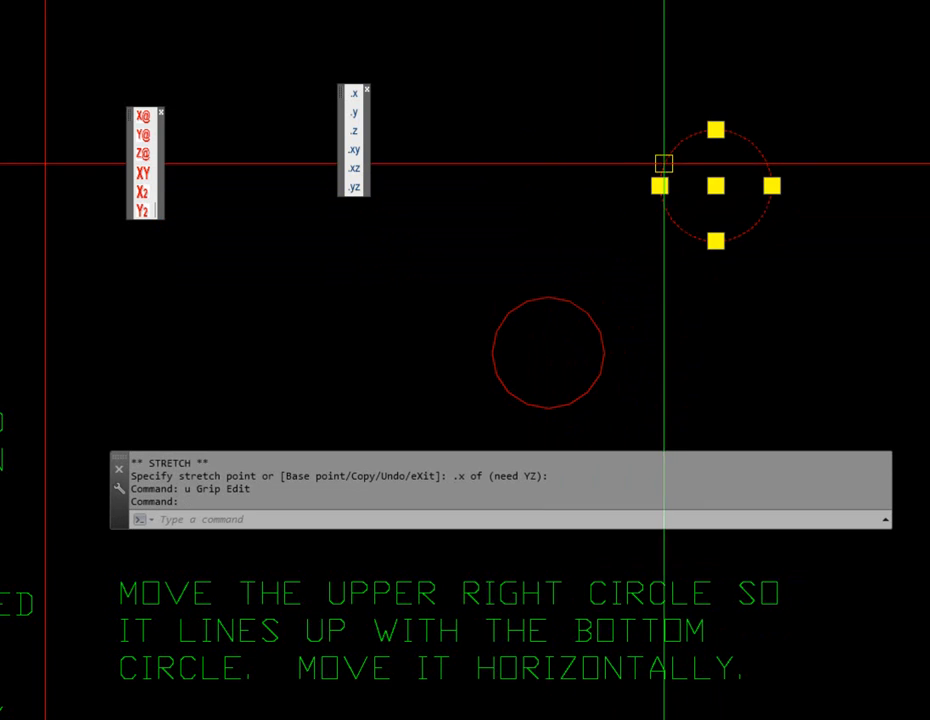
click(715, 186)
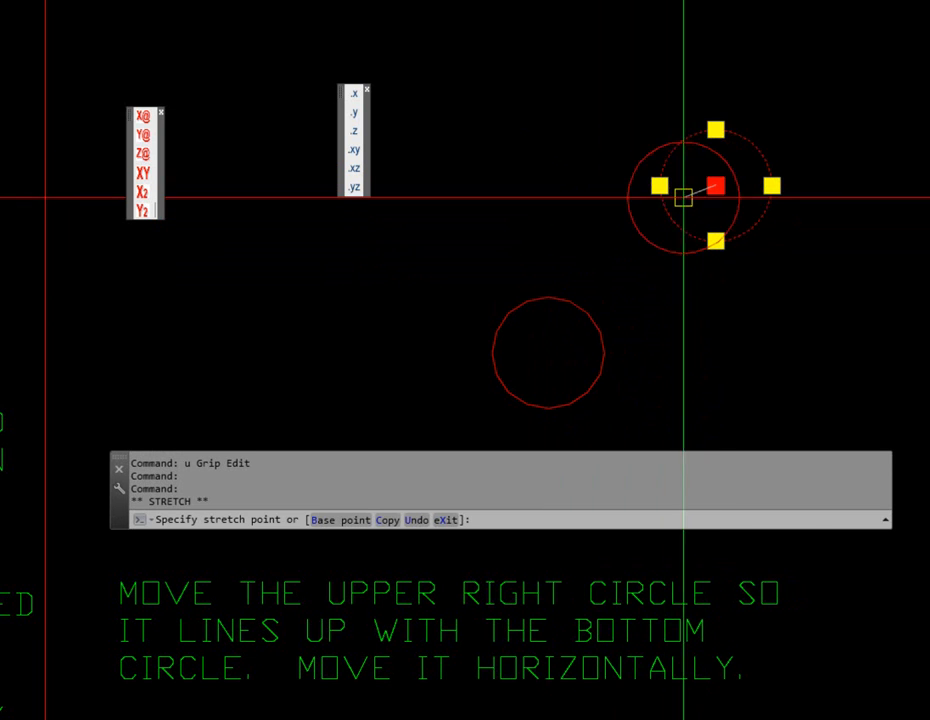
click(355, 116)
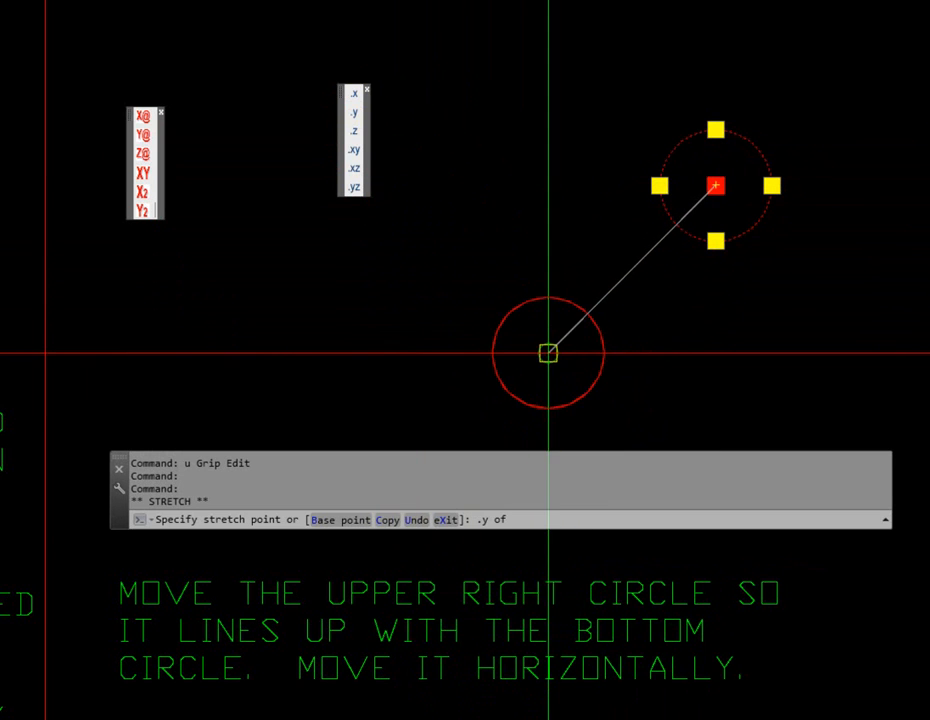
click(549, 355)
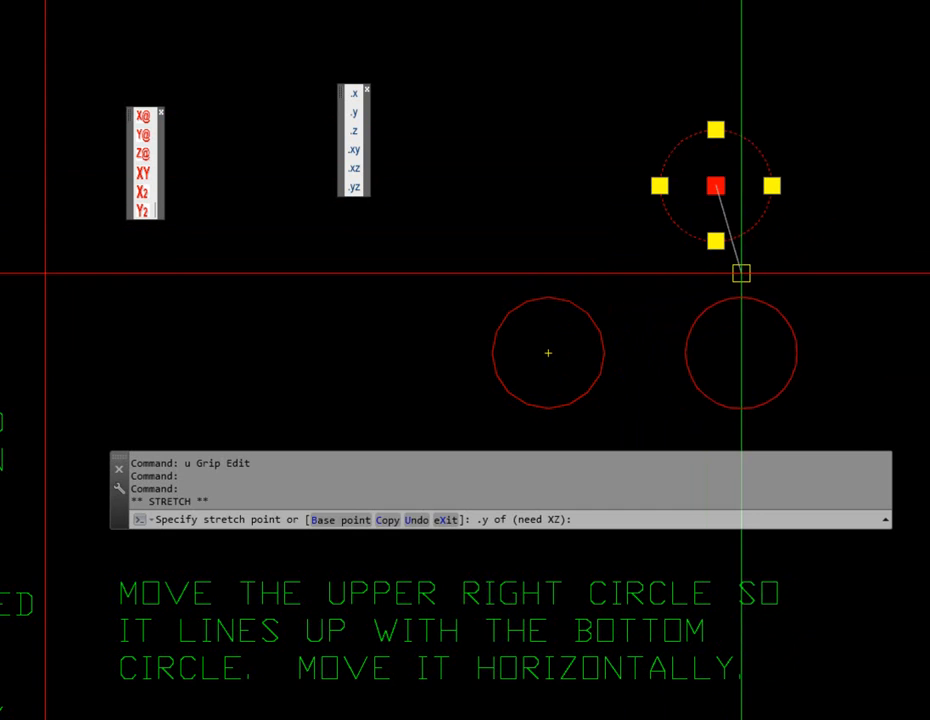
text(@)
key(Return)
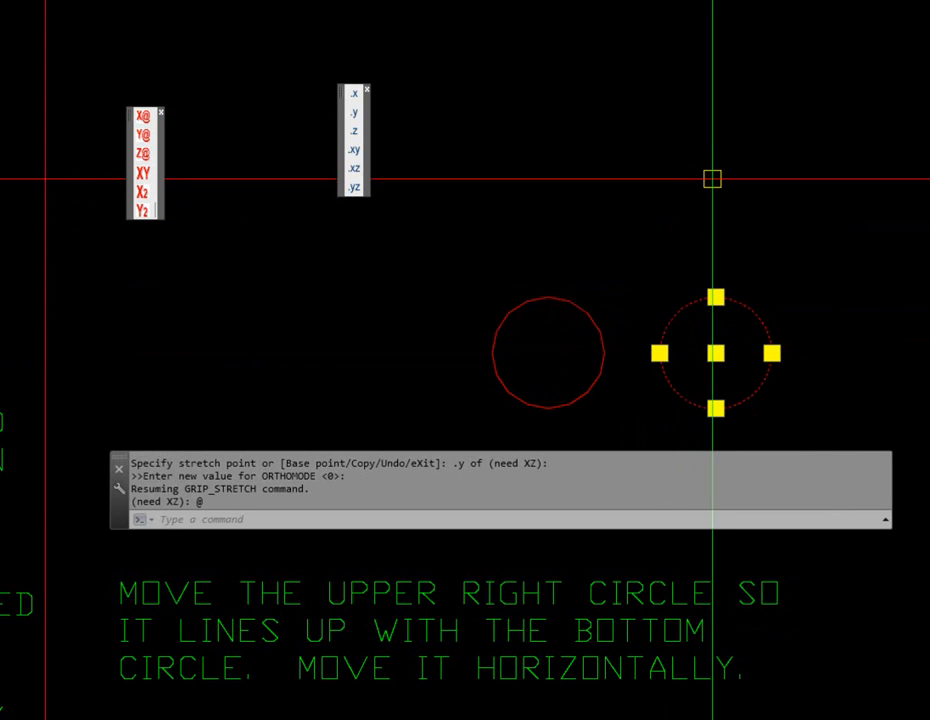
text(u)
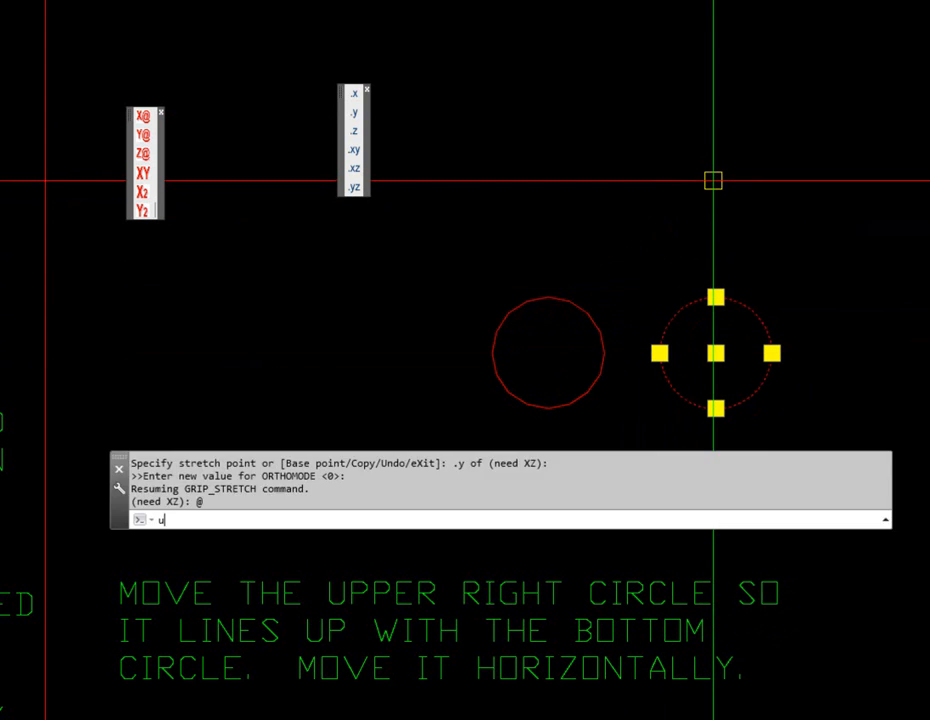
key(Return)
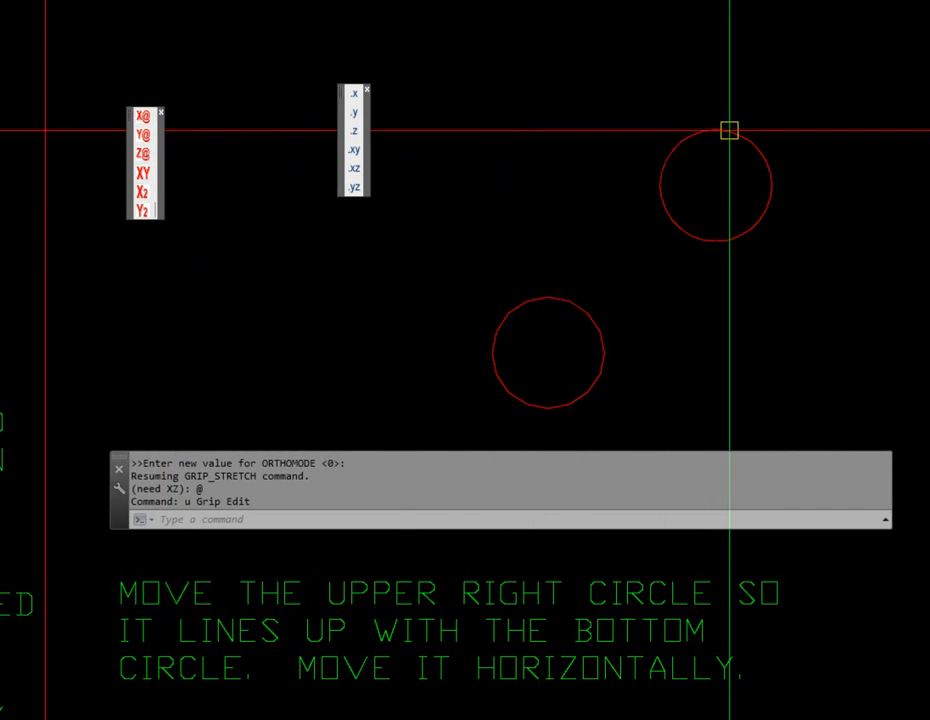
Move the upper circle horizontally to the bottom circle's center X using the X@ filter macro, and undo the move
click(728, 132)
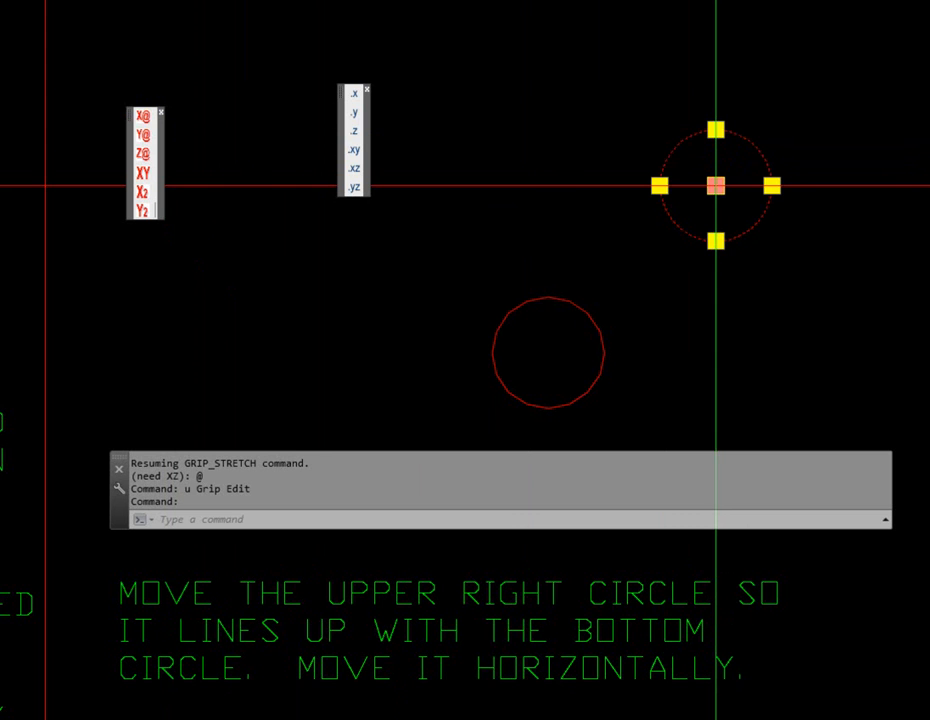
click(715, 185)
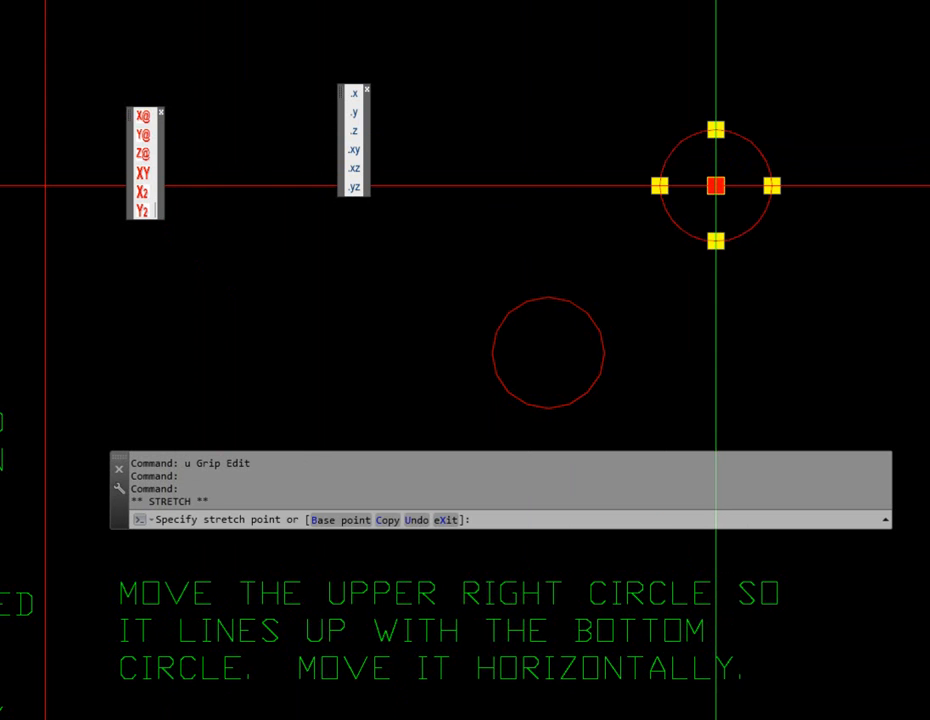
click(143, 116)
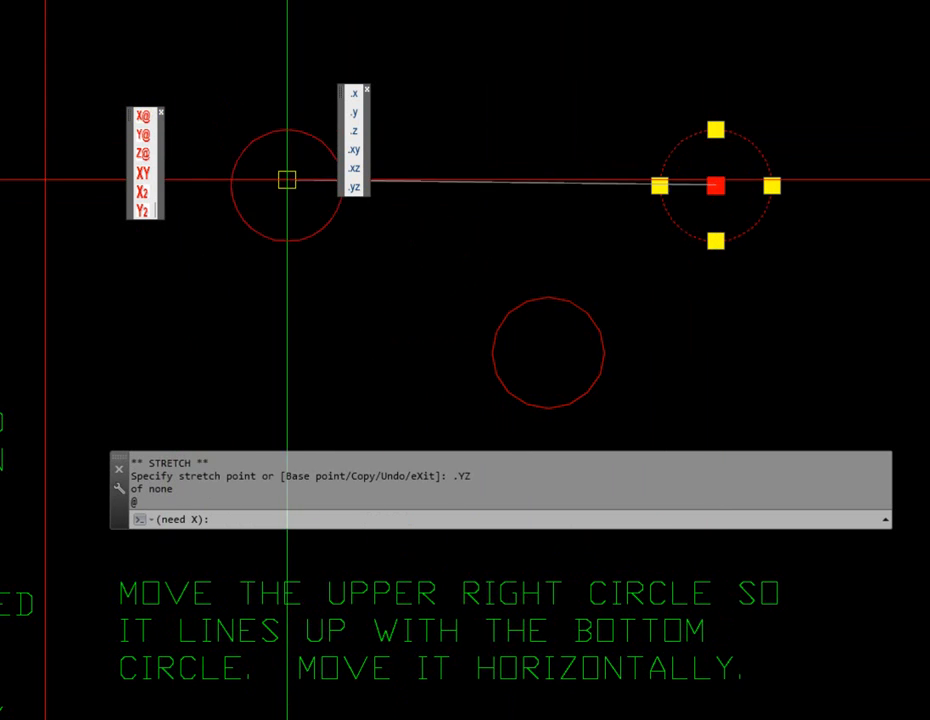
click(548, 352)
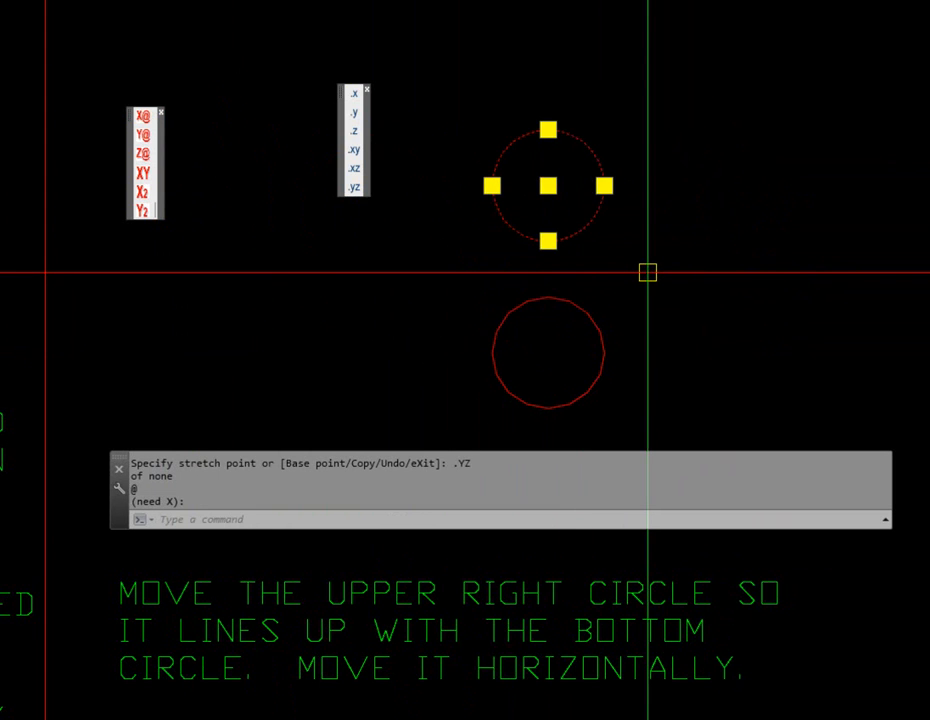
text(u)
key(Return)
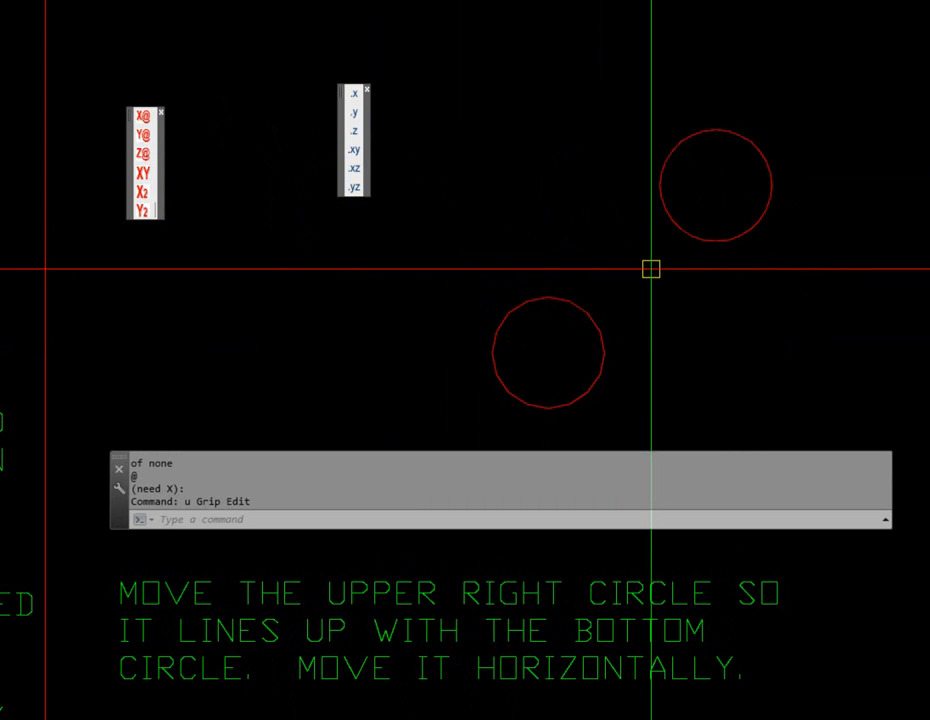
In the next exercise, start a line at the X of the bottom circle's center and the Y of the top circle's center
text(p)
key(Return)
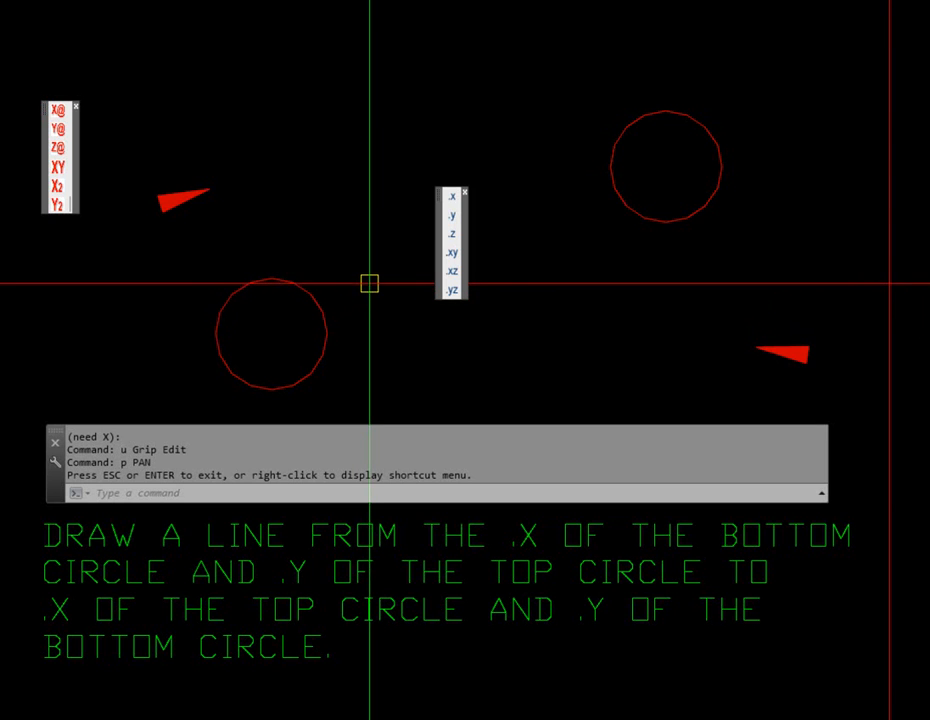
text(L)
key(Return)
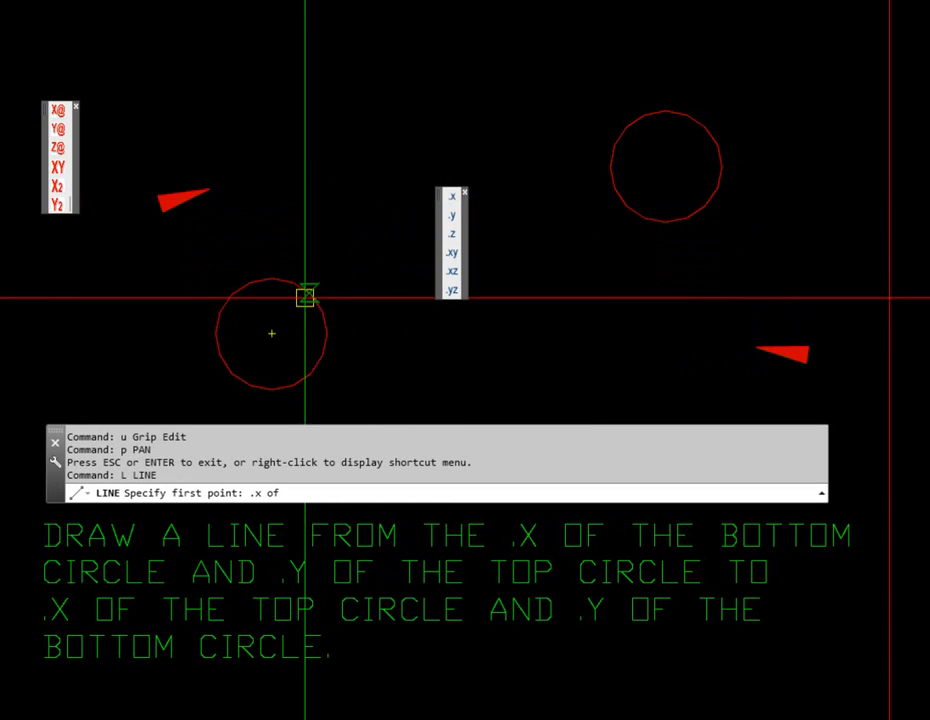
click(268, 332)
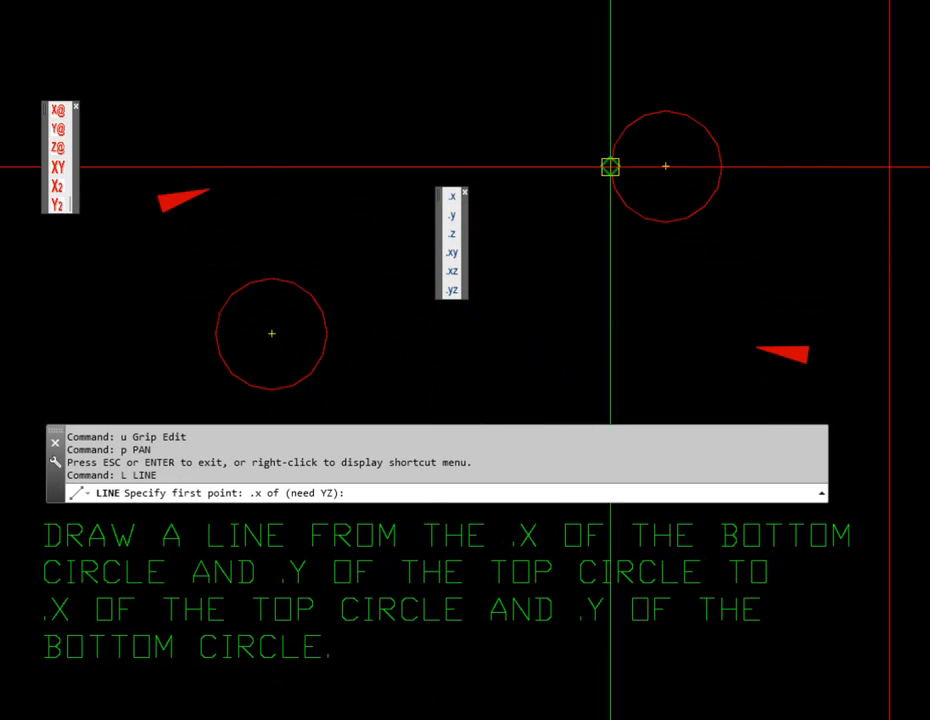
click(665, 167)
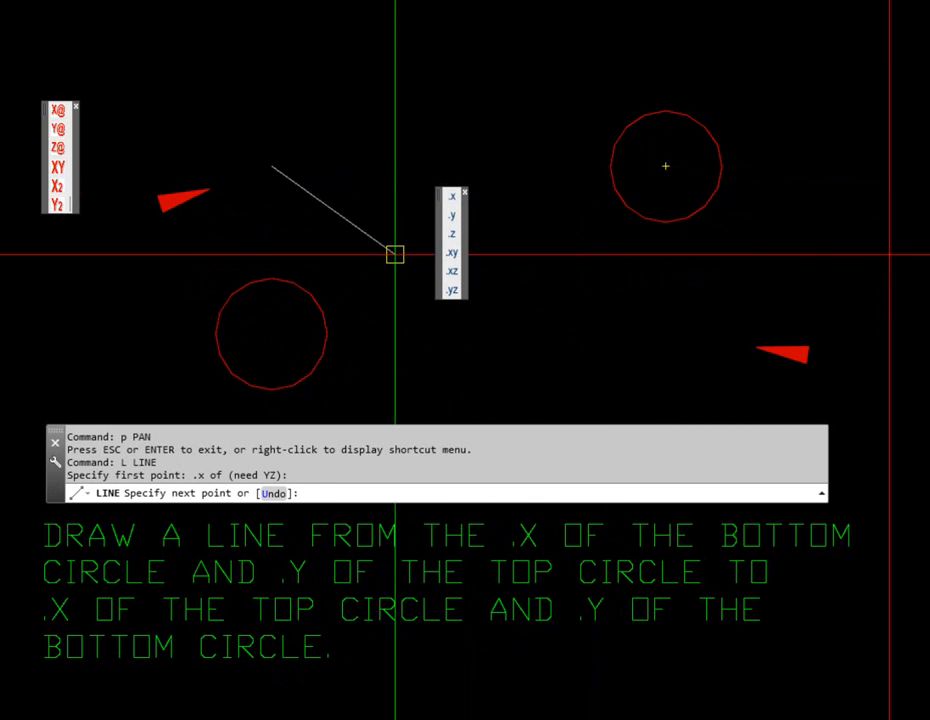
End the line at the Y of the bottom circle's center and the X of the top circle's center, using the .Y filter
click(452, 220)
click(271, 332)
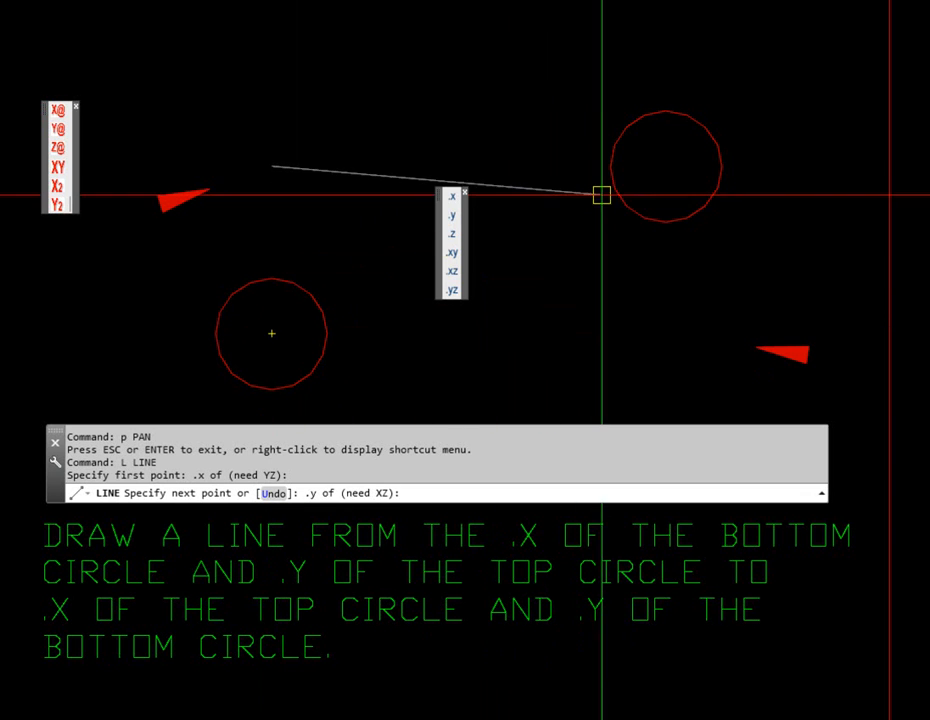
click(665, 167)
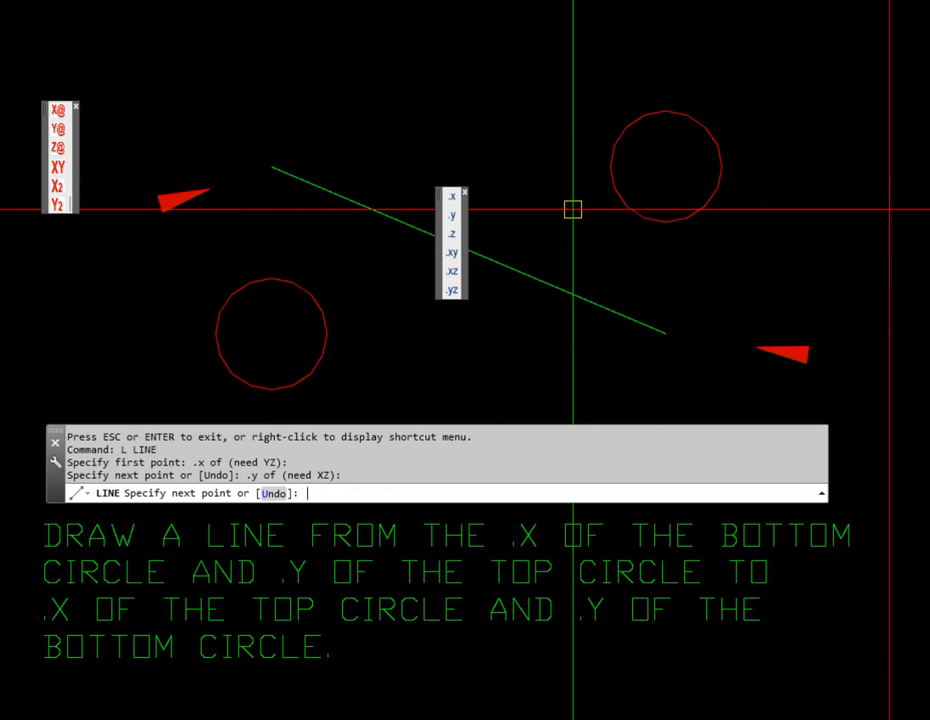
key(Return)
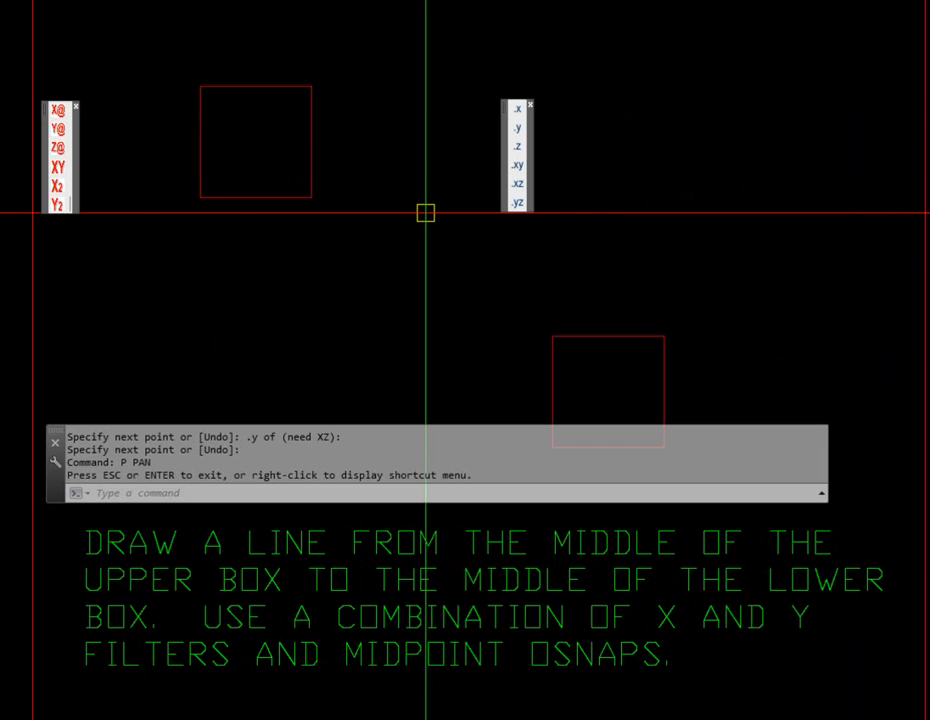
Draw a line from the middle of the upper box to the middle of the lower box, using .X filters and edge midpoints
drag(55, 480, 85, 508)
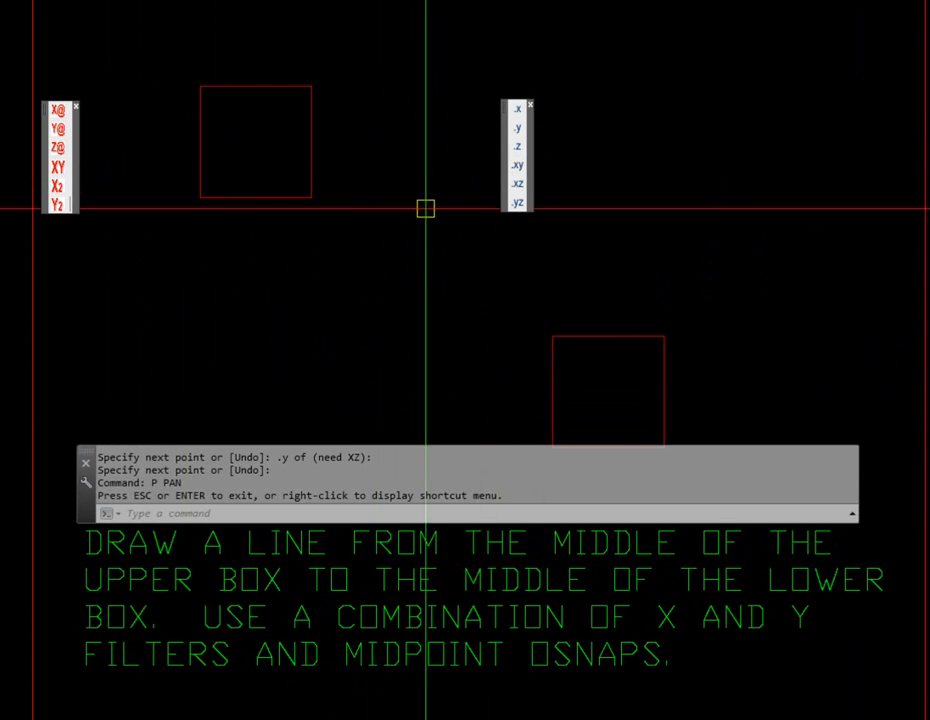
text(l)
key(Return)
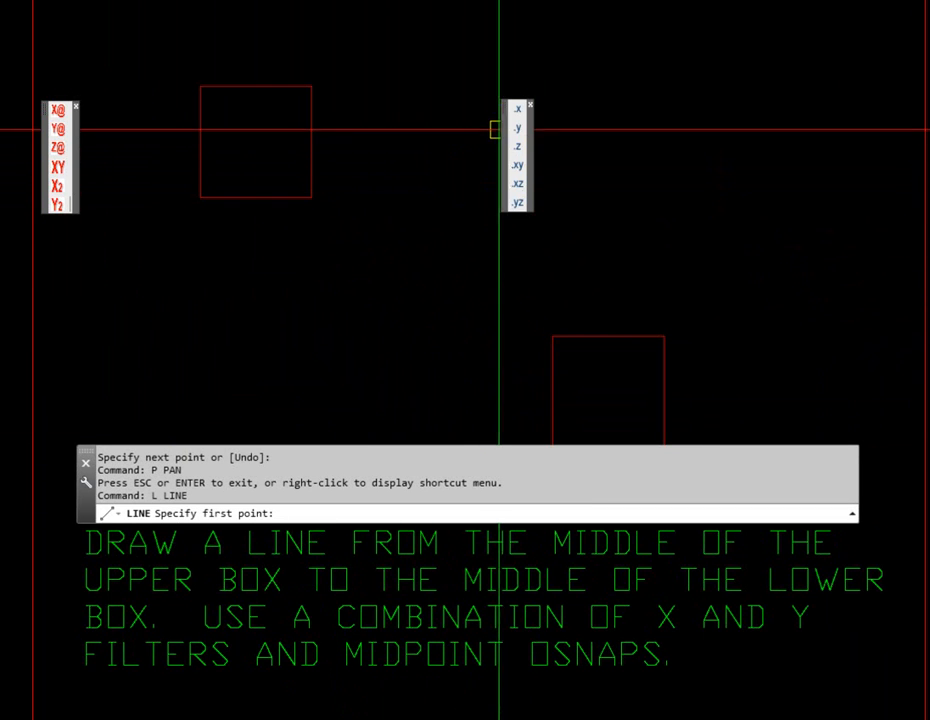
click(517, 108)
click(255, 86)
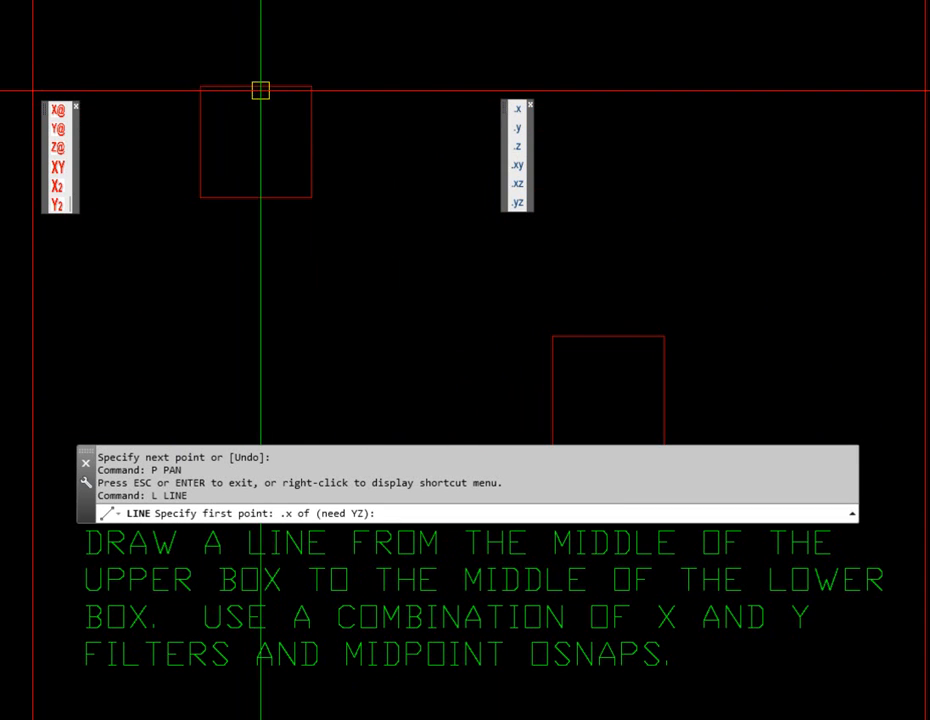
click(210, 142)
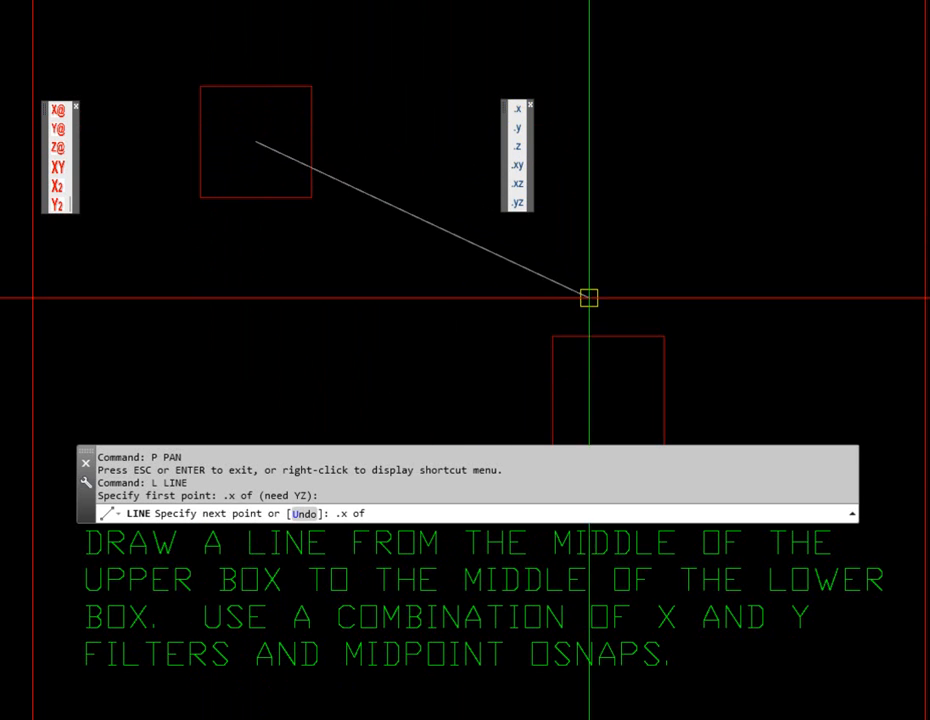
click(608, 335)
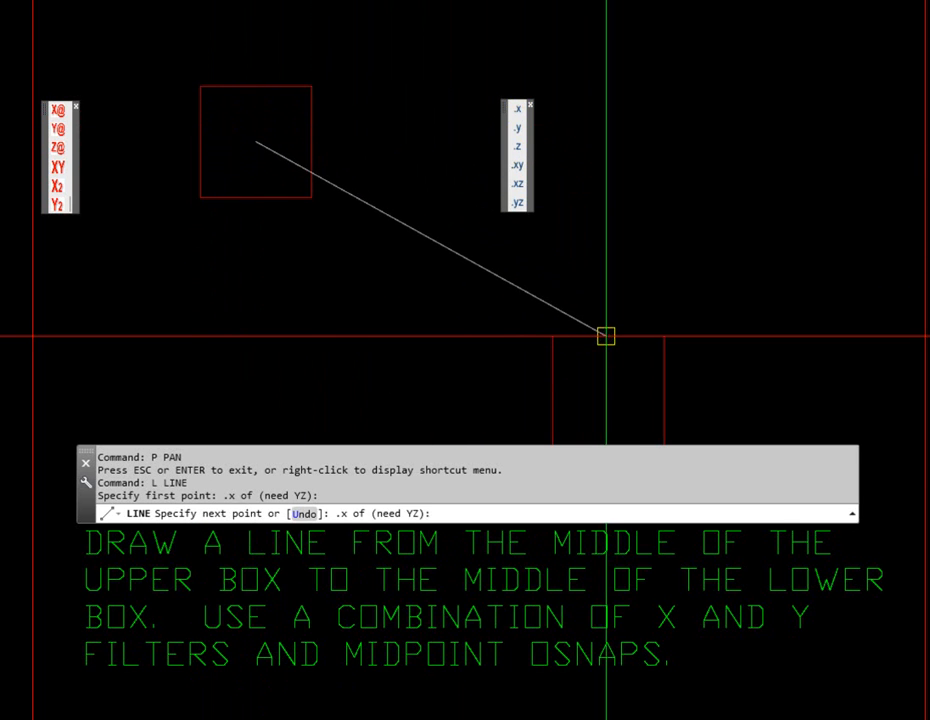
click(552, 392)
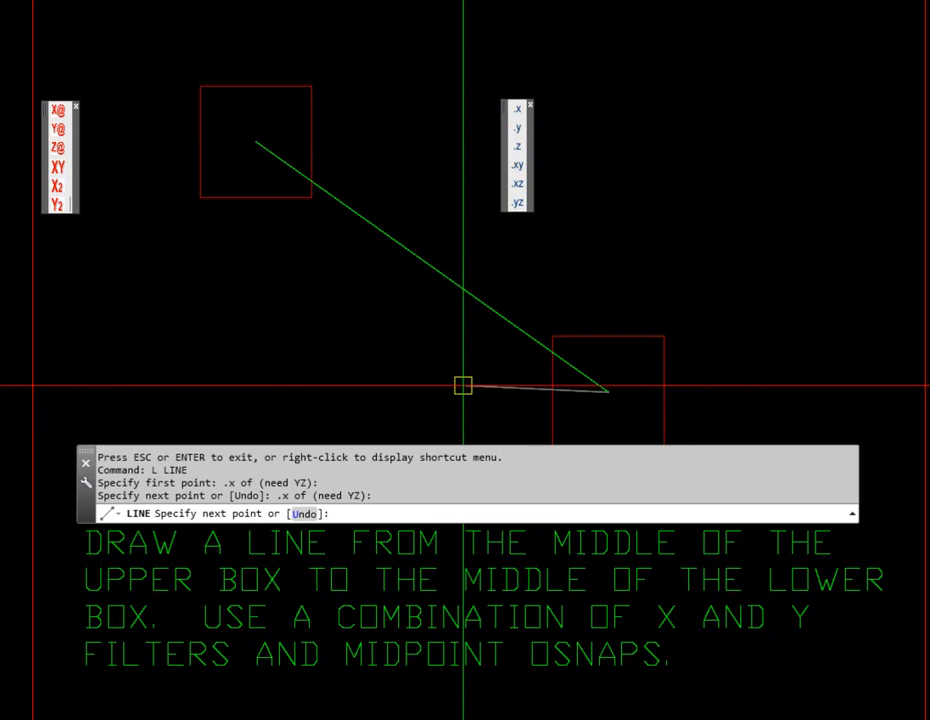
key(Return)
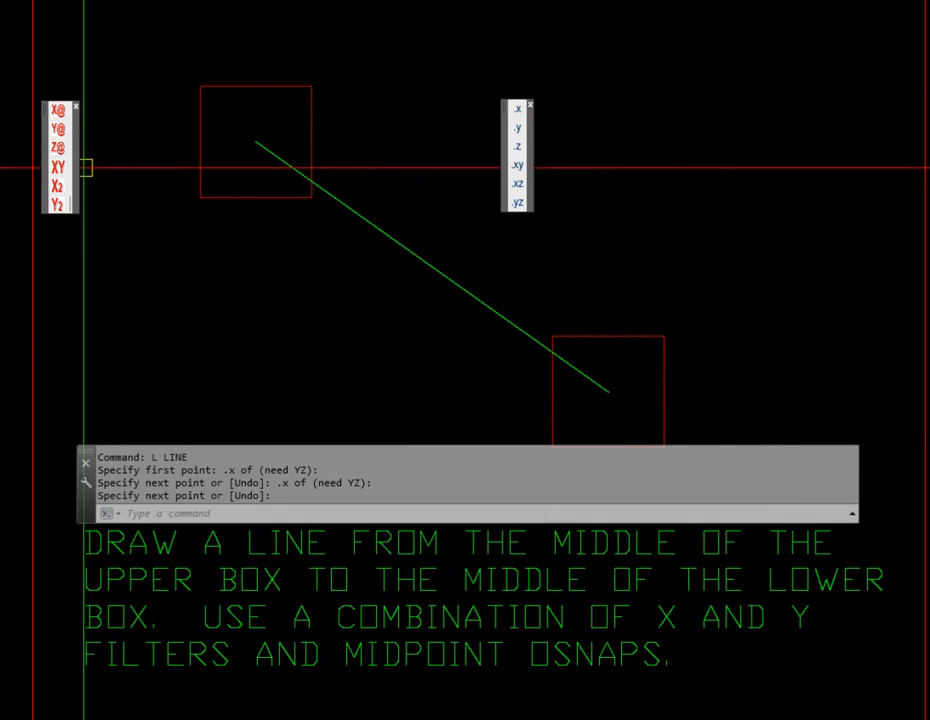
Move the toolbar with the X@, Y@ and XY filter macros to just below the upper box
drag(80, 165, 308, 264)
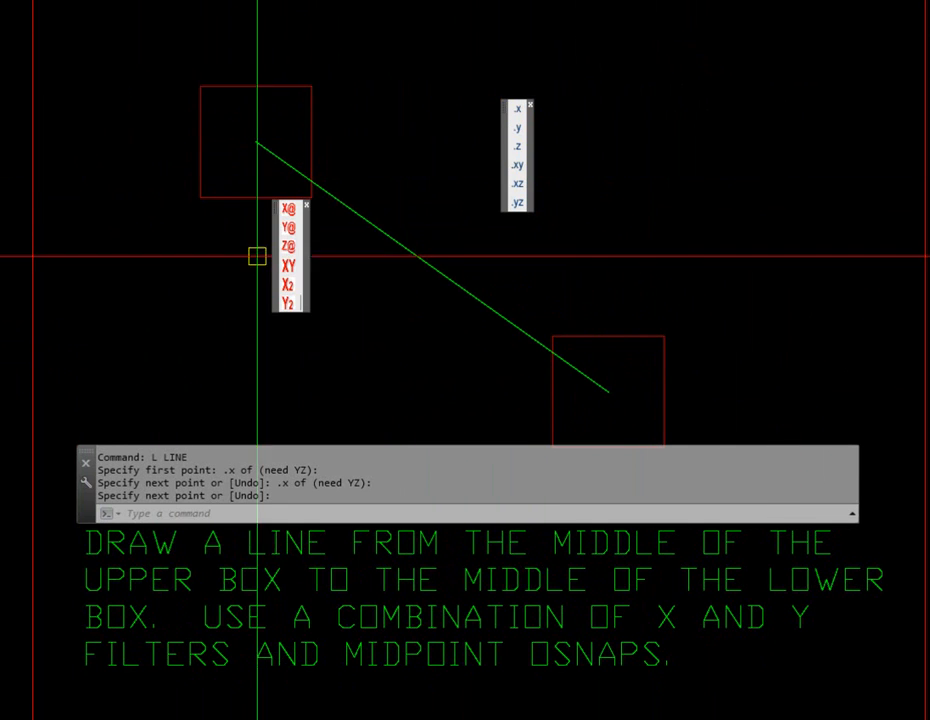